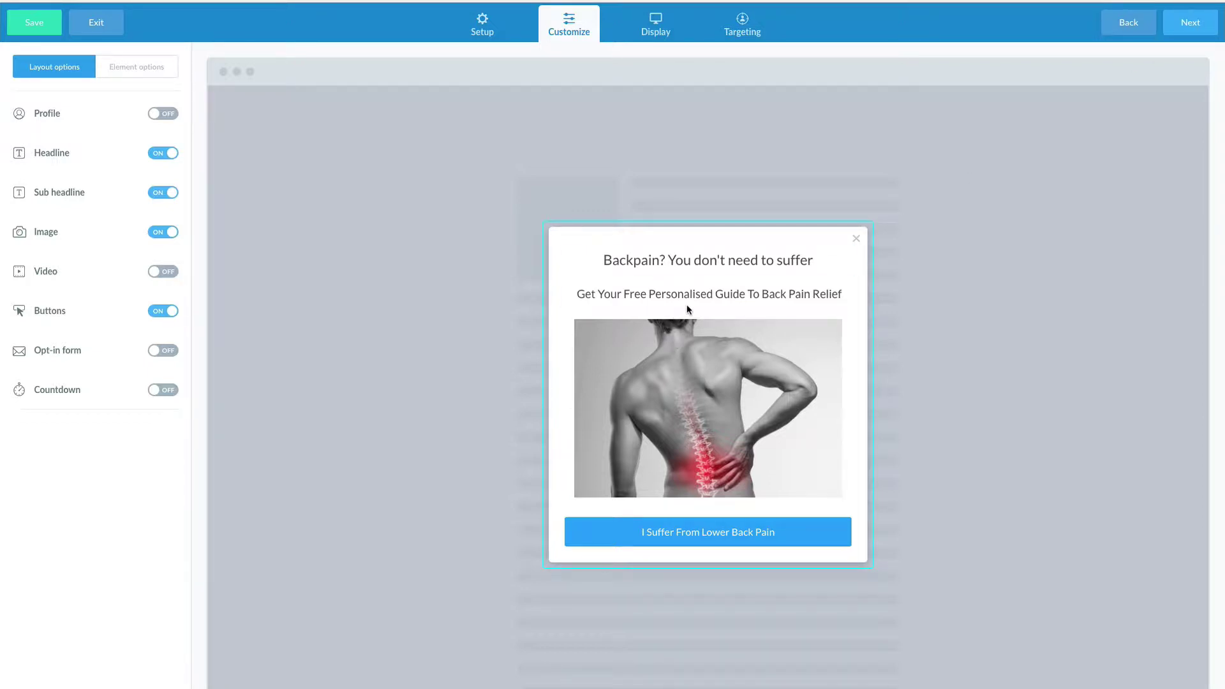
Add two more segmenting buttons below the Lower Back Pain button
{"action": "left_click", "coordinate": [706, 539]}
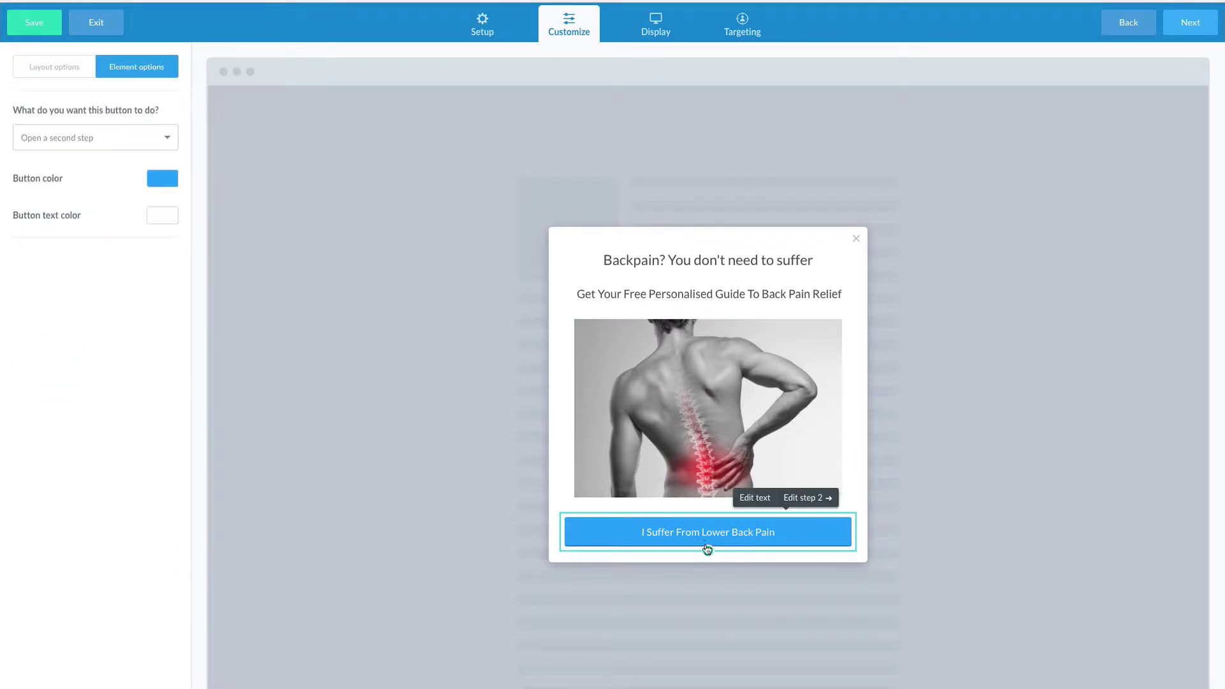
{"action": "left_click", "coordinate": [708, 555]}
{"action": "left_click", "coordinate": [706, 569]}
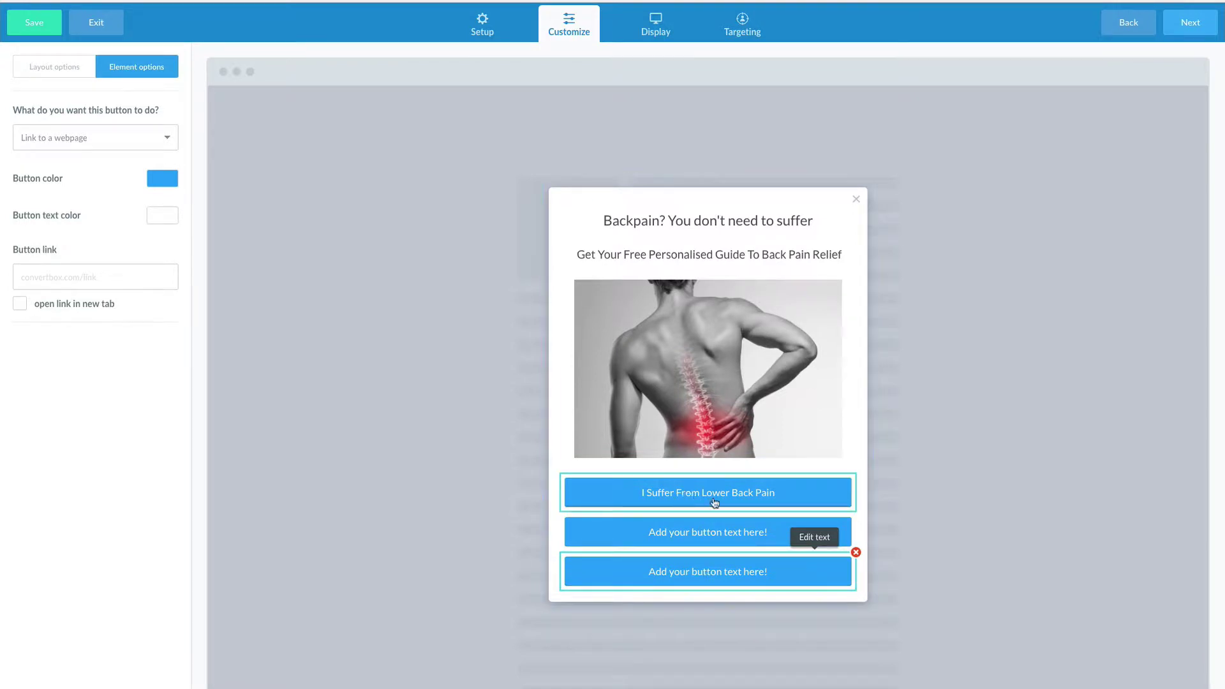
Fix the second button's label so it reads 'Neck and Shoulder Pain'
{"action": "left_click", "coordinate": [712, 535]}
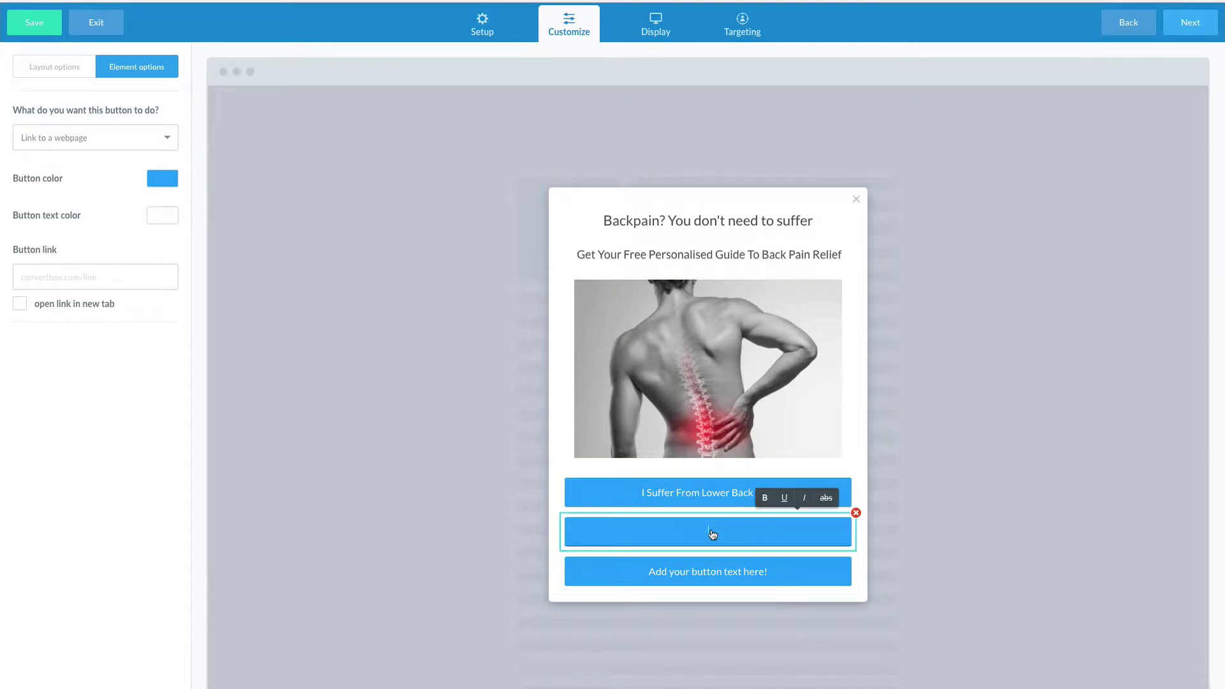
{"action": "type", "text": "I surr"}
{"action": "key", "text": "BackSpace"}
{"action": "key", "text": "BackSpace"}
{"action": "key", "text": "BackSpace"}
{"action": "key", "text": "BackSpace"}
{"action": "type", "text": "Suffer"}
{"action": "type", "text": " from Ne"}
{"action": "type", "text": "ck pain"}
{"action": "left_click", "coordinate": [741, 534]}
{"action": "left_click_drag", "start_coordinate": [742, 538], "coordinate": [745, 538]}
{"action": "type", "text": "P an"}
{"action": "type", "text": "d Should"}
{"action": "type", "text": "er"}
Relabel the third button 'I suffer from Mid Back Pain' with a capital P
{"action": "left_click", "coordinate": [710, 572]}
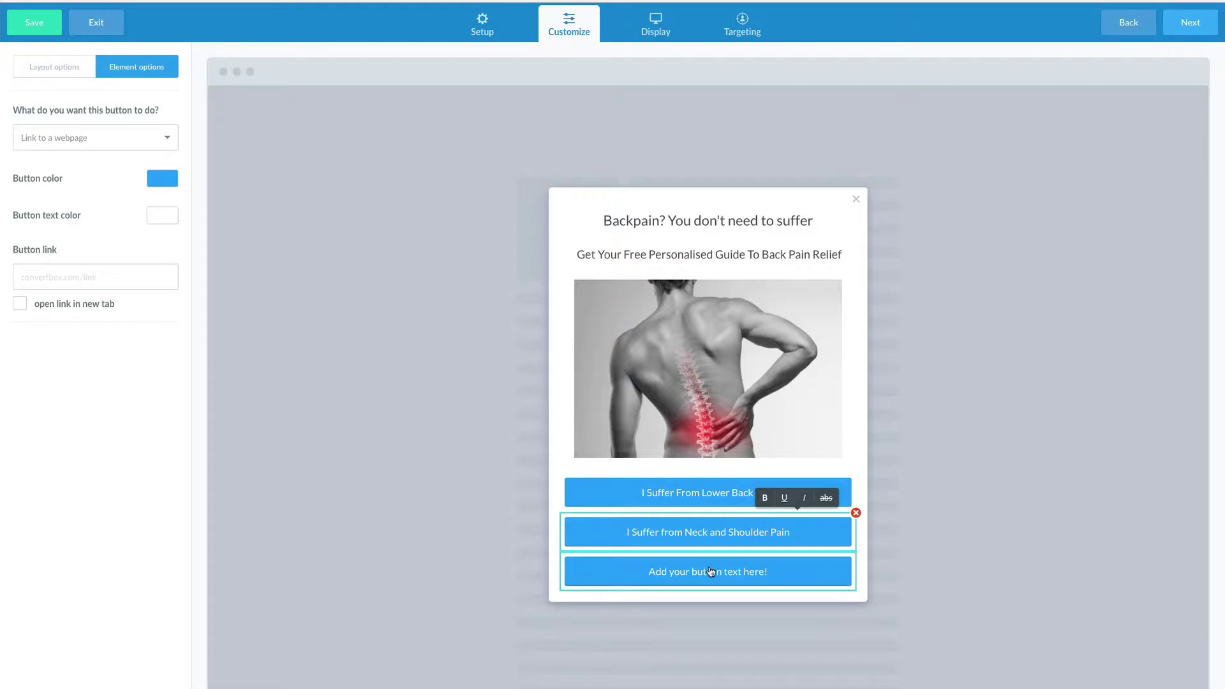
{"action": "left_click", "coordinate": [710, 573]}
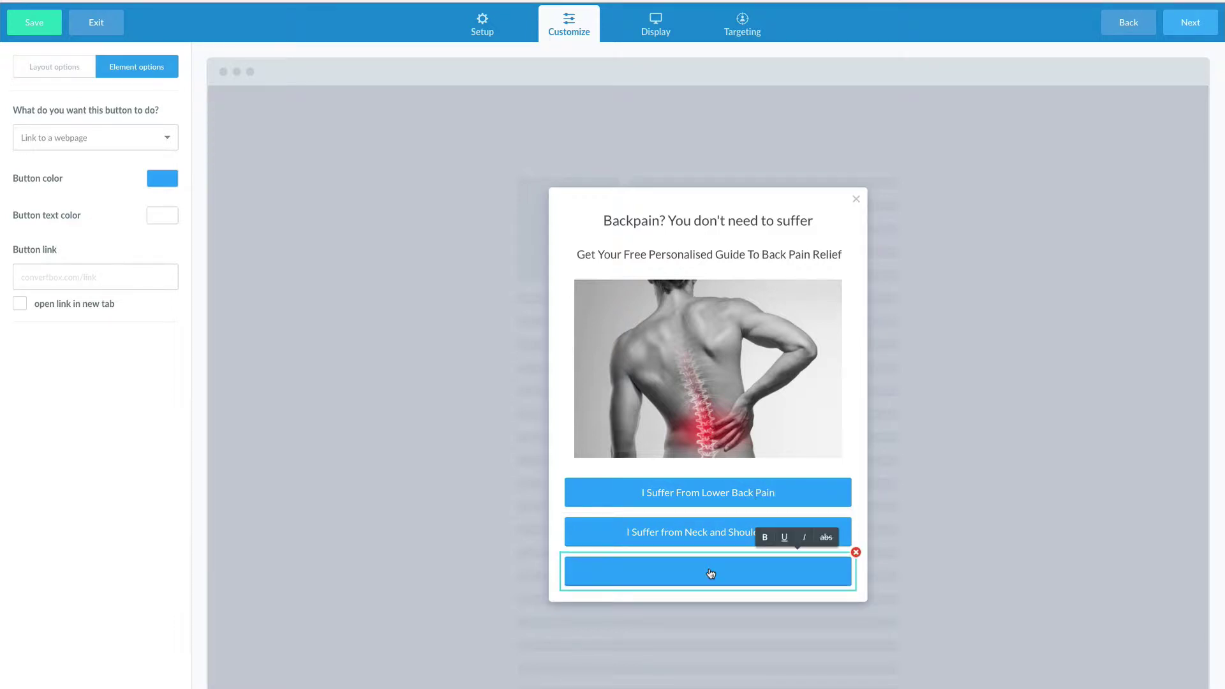
{"action": "type", "text": "I suffer f"}
{"action": "type", "text": "rom "}
{"action": "type", "text": "Mid "}
{"action": "type", "text": "Back pa"}
{"action": "type", "text": "in"}
{"action": "left_click", "coordinate": [752, 572]}
{"action": "left_click", "coordinate": [756, 593]}
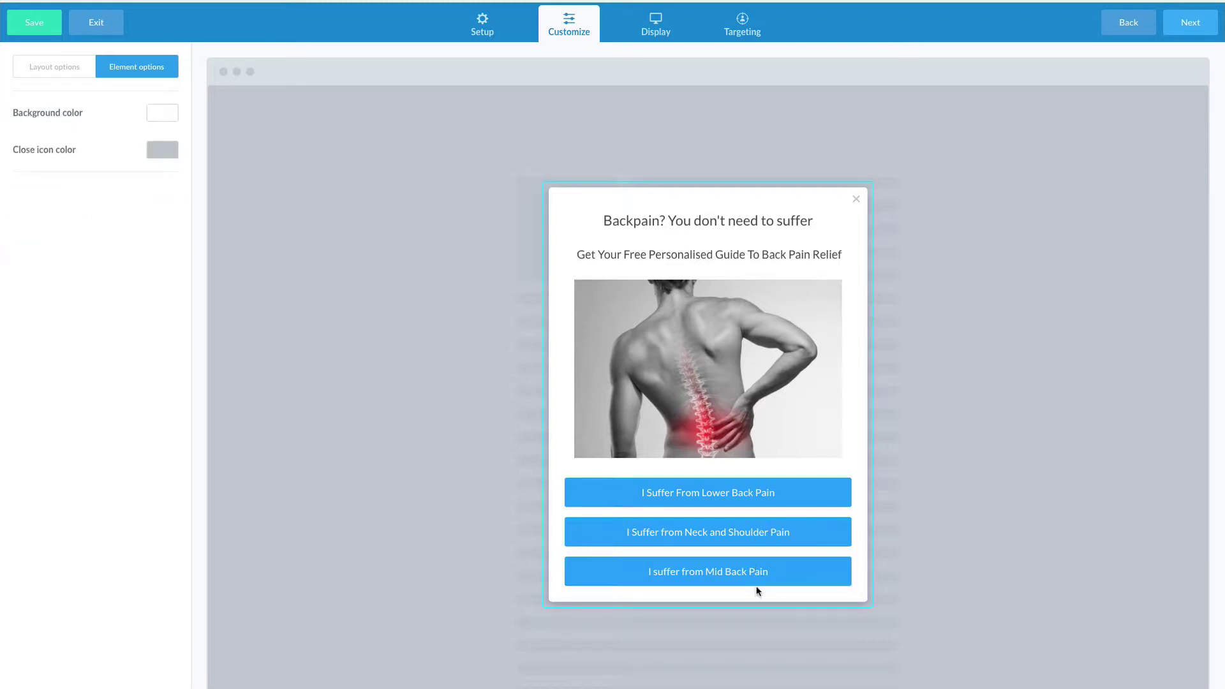
Set the Neck and Shoulder Pain button to open a second step
{"action": "left_click", "coordinate": [701, 496]}
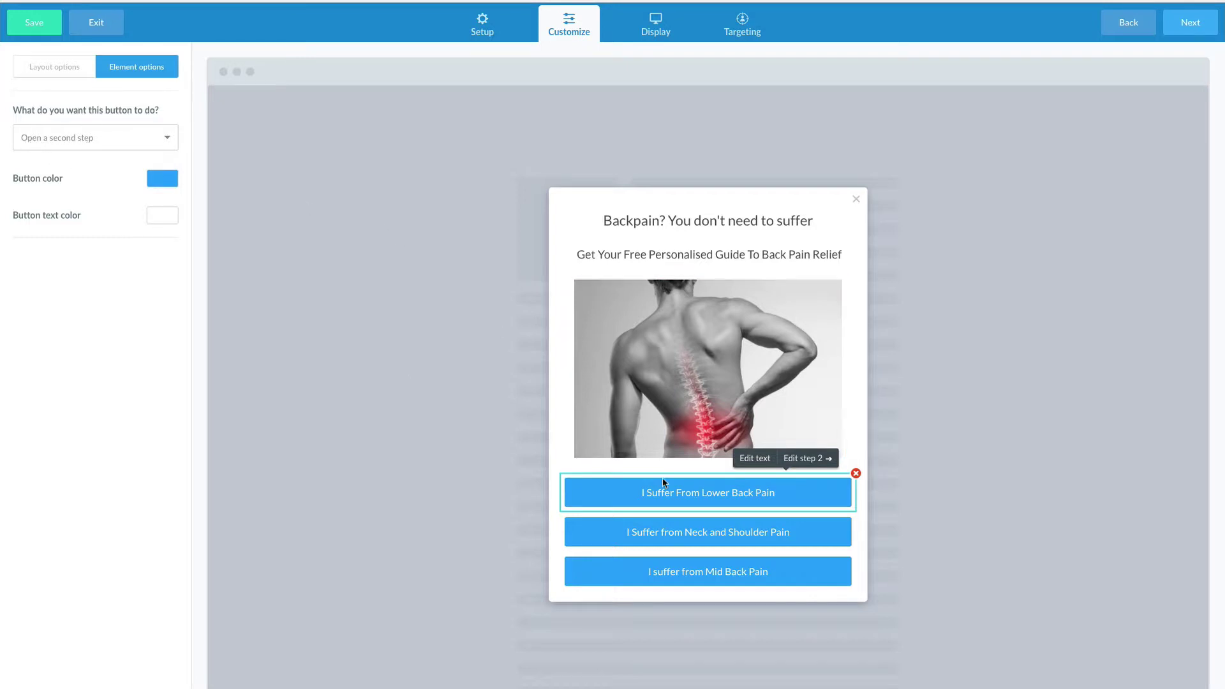
{"action": "left_click", "coordinate": [703, 533]}
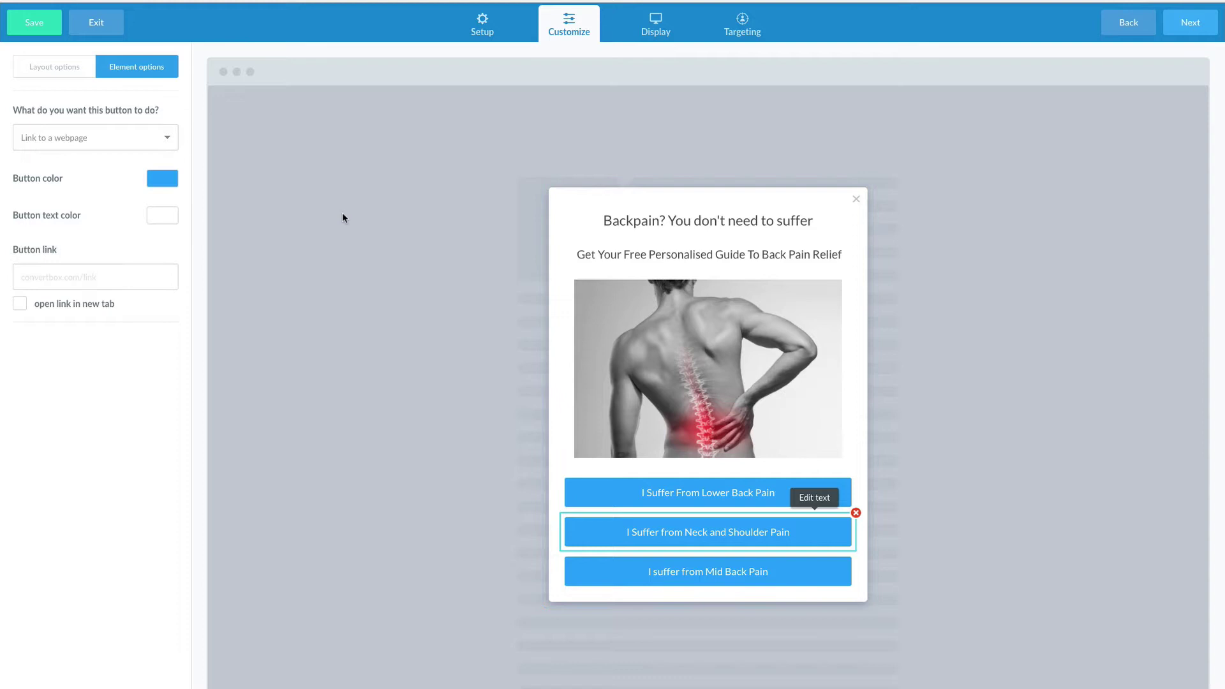
{"action": "left_click", "coordinate": [131, 140]}
{"action": "left_click", "coordinate": [117, 145]}
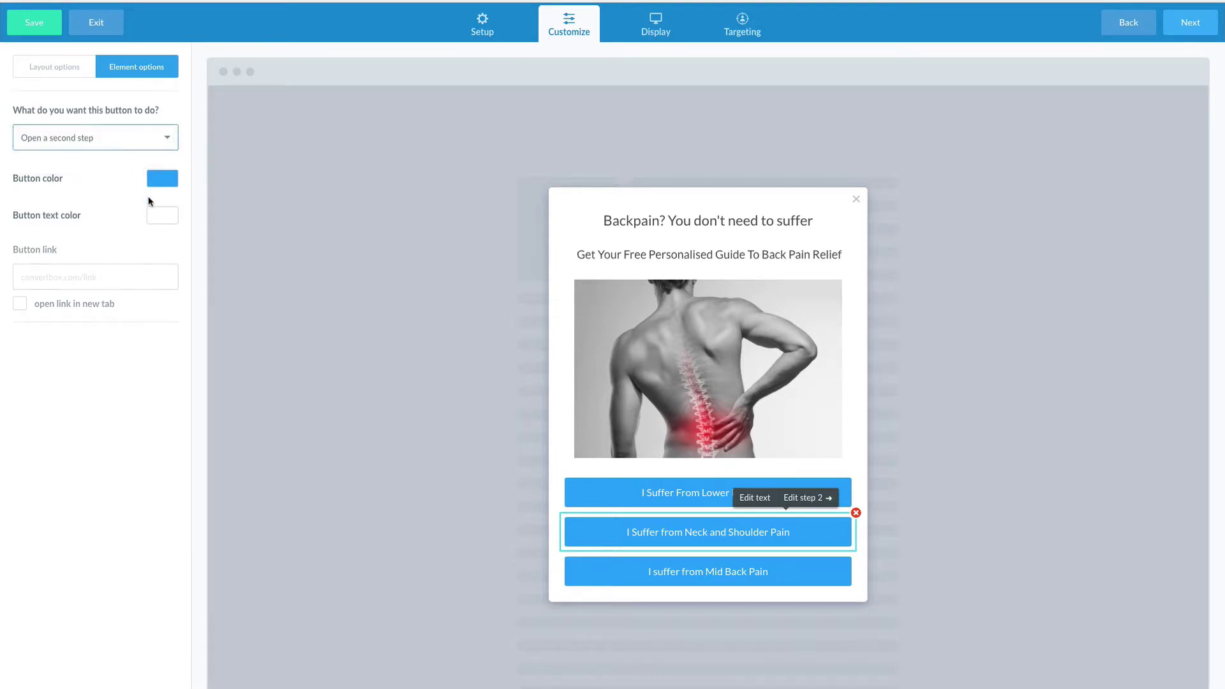
Set the Mid Back Pain button to open a second step as well
{"action": "left_click", "coordinate": [705, 574]}
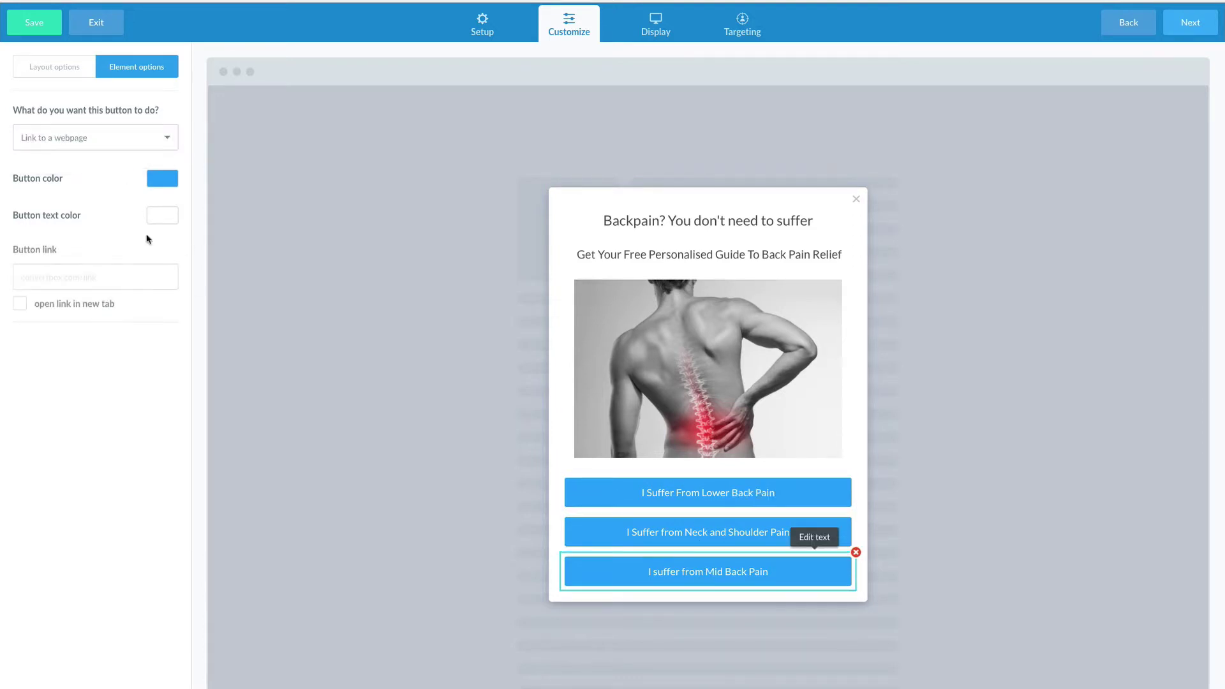
{"action": "left_click", "coordinate": [113, 139]}
{"action": "left_click", "coordinate": [114, 146]}
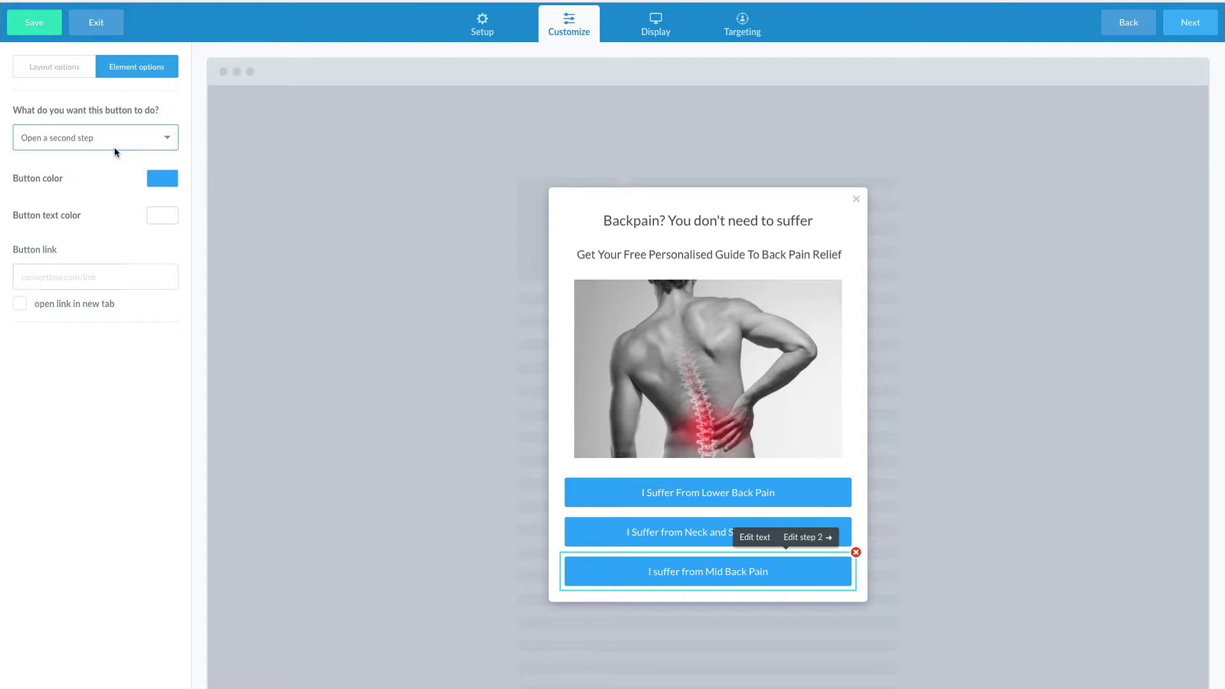
{"action": "left_click", "coordinate": [718, 492]}
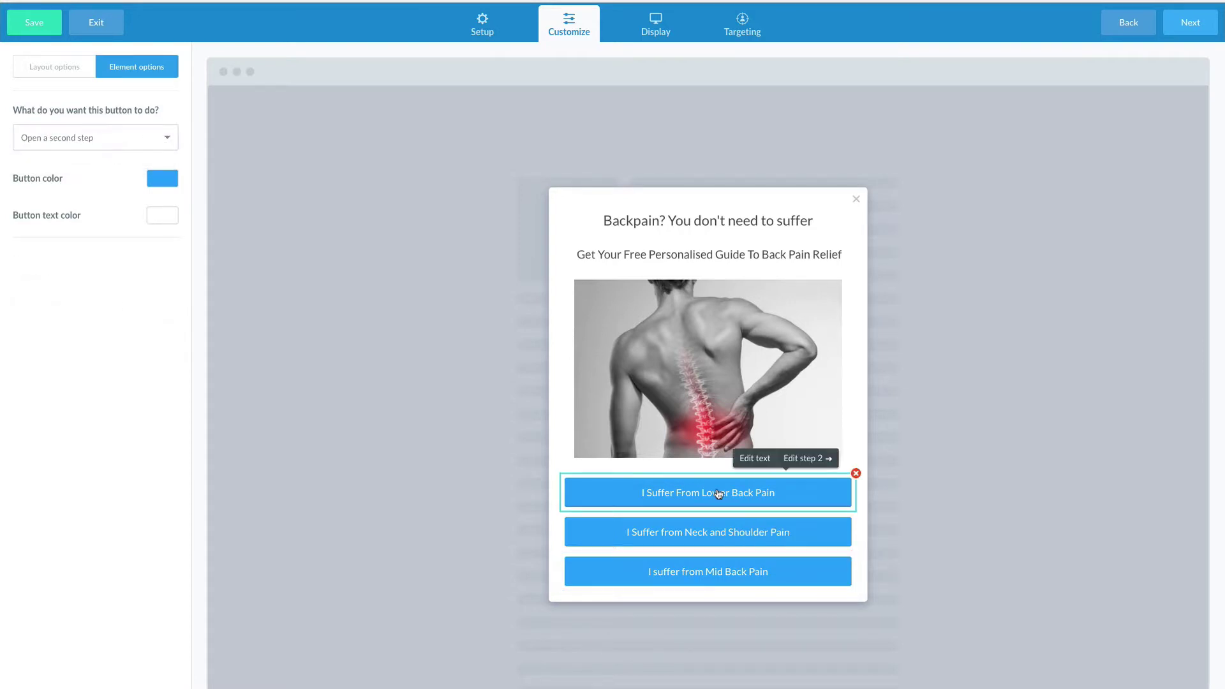
On step 2's opt-in form, choose ActiveCampaign for autoresponder actions and browse the subscribe actions
{"action": "left_click", "coordinate": [803, 458]}
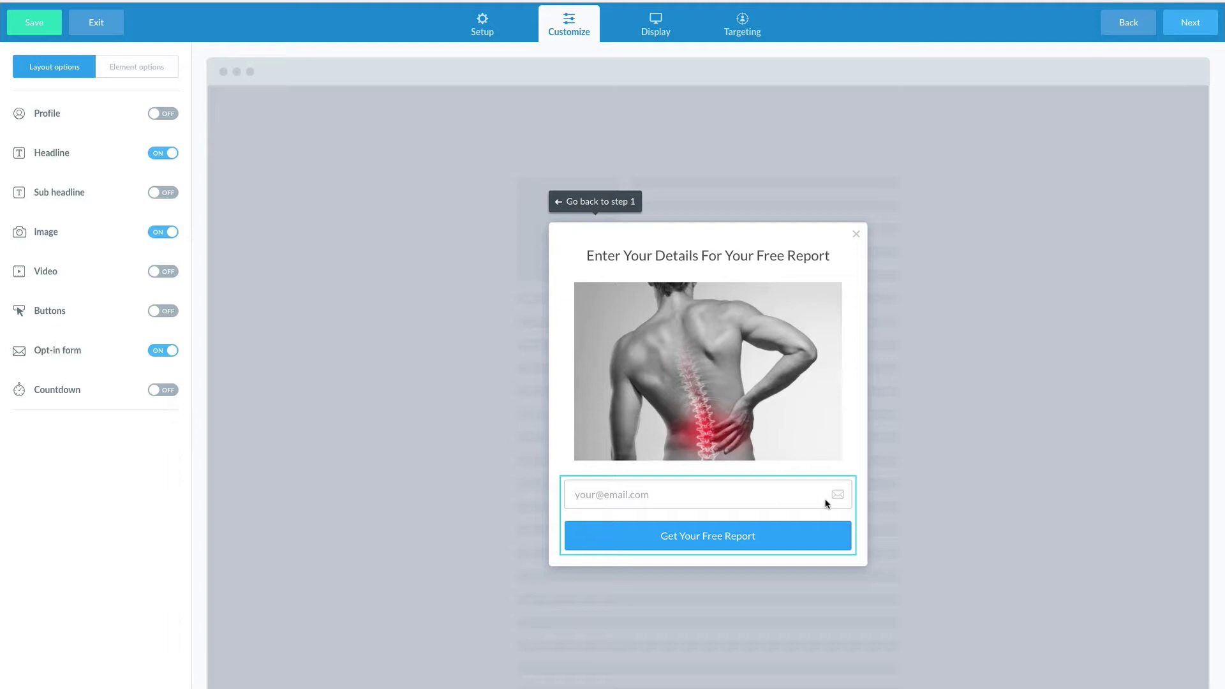
{"action": "left_click", "coordinate": [661, 534]}
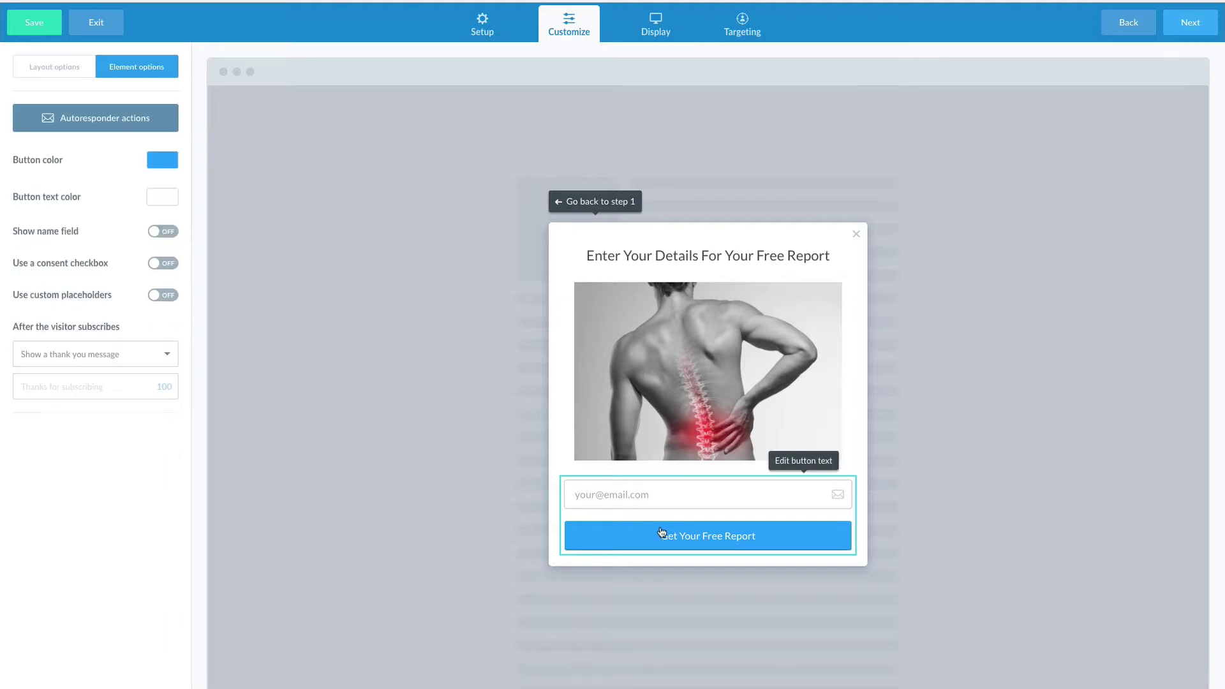
{"action": "left_click", "coordinate": [131, 126]}
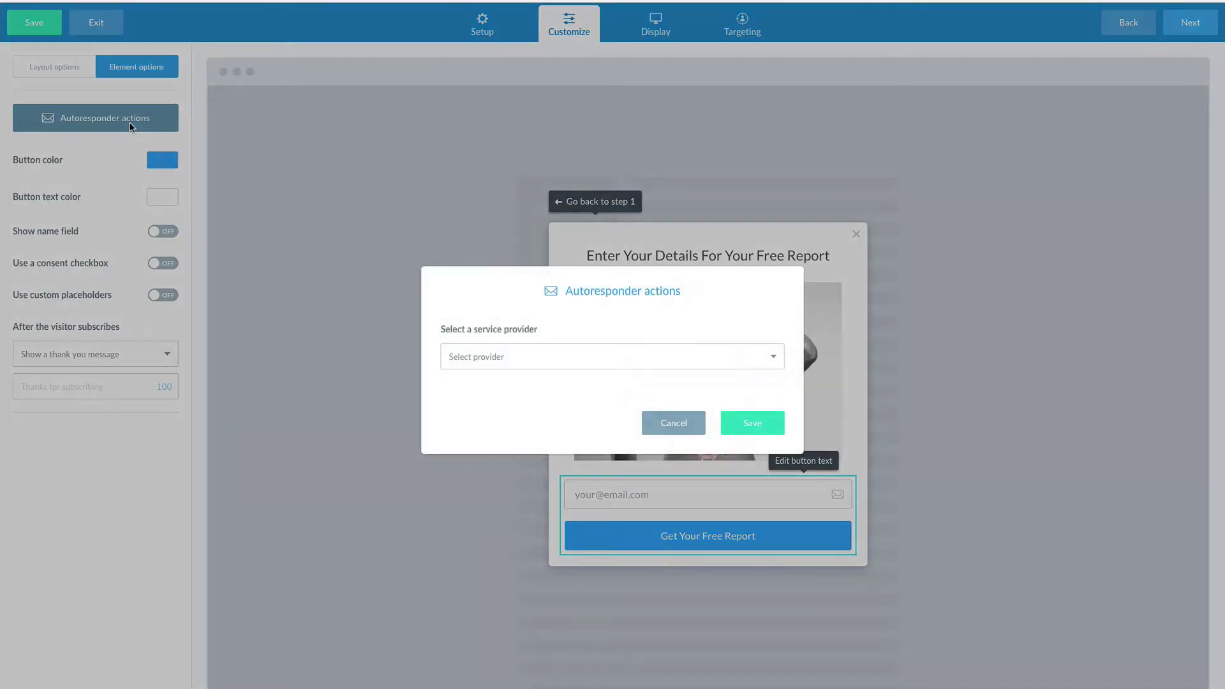
{"action": "left_click", "coordinate": [508, 345]}
{"action": "left_click", "coordinate": [498, 367]}
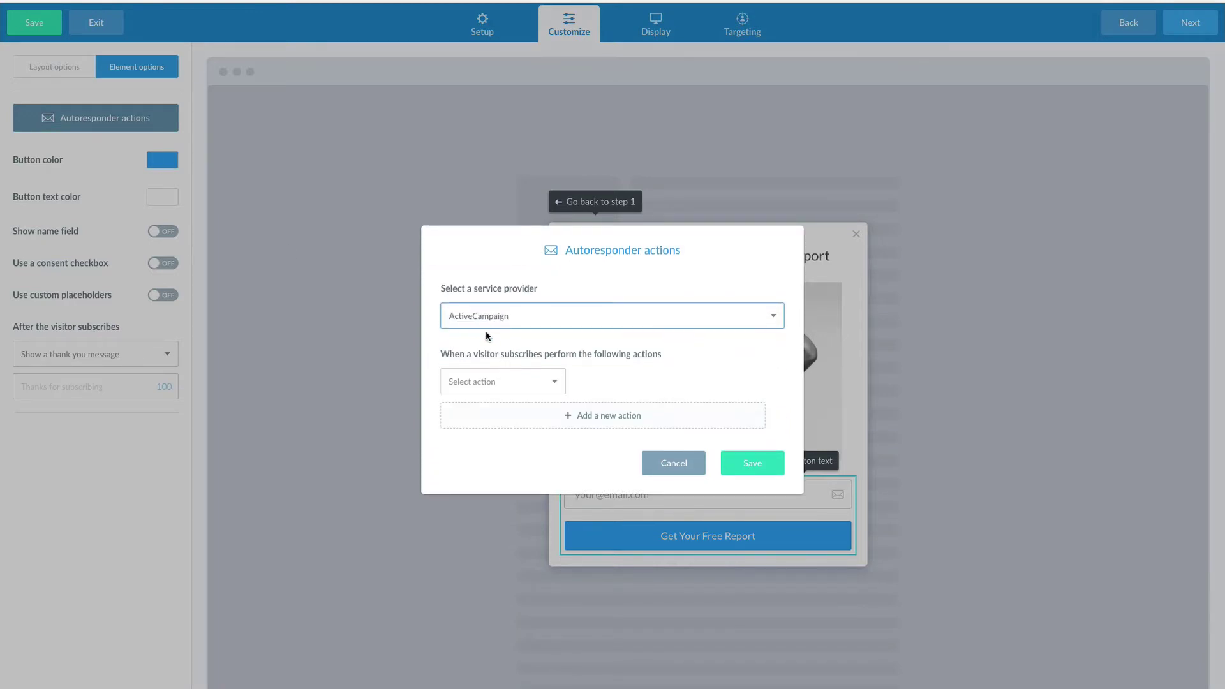
{"action": "left_click", "coordinate": [556, 382]}
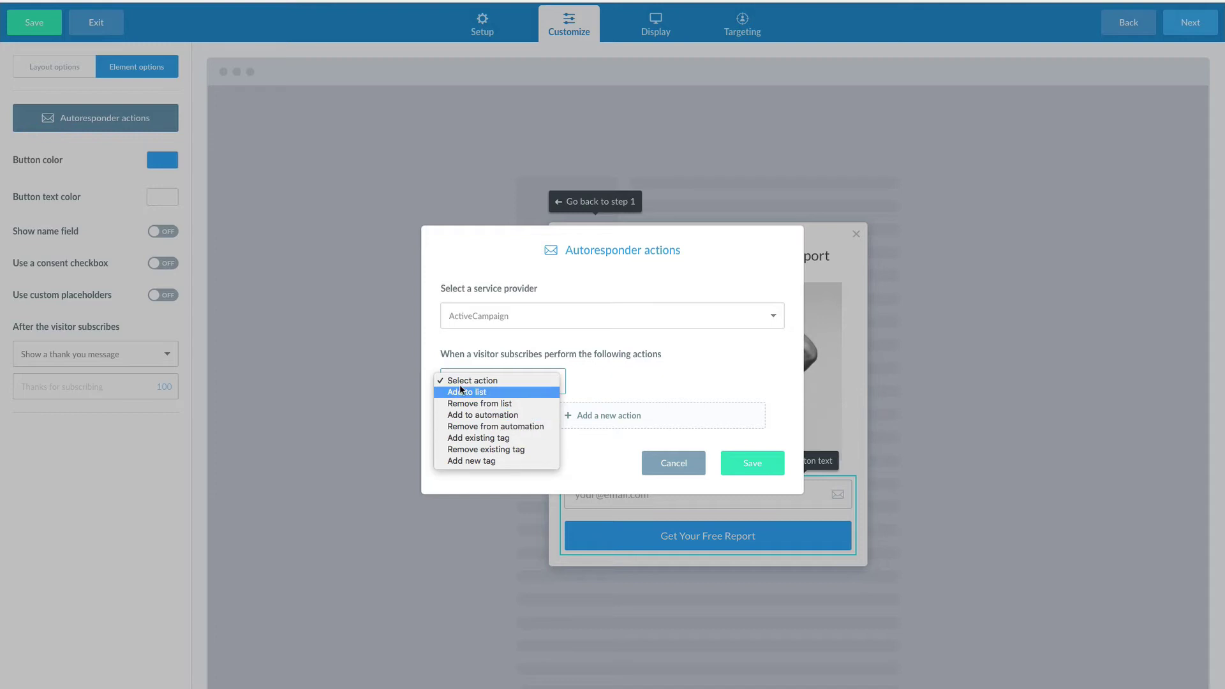
{"action": "left_click", "coordinate": [671, 460]}
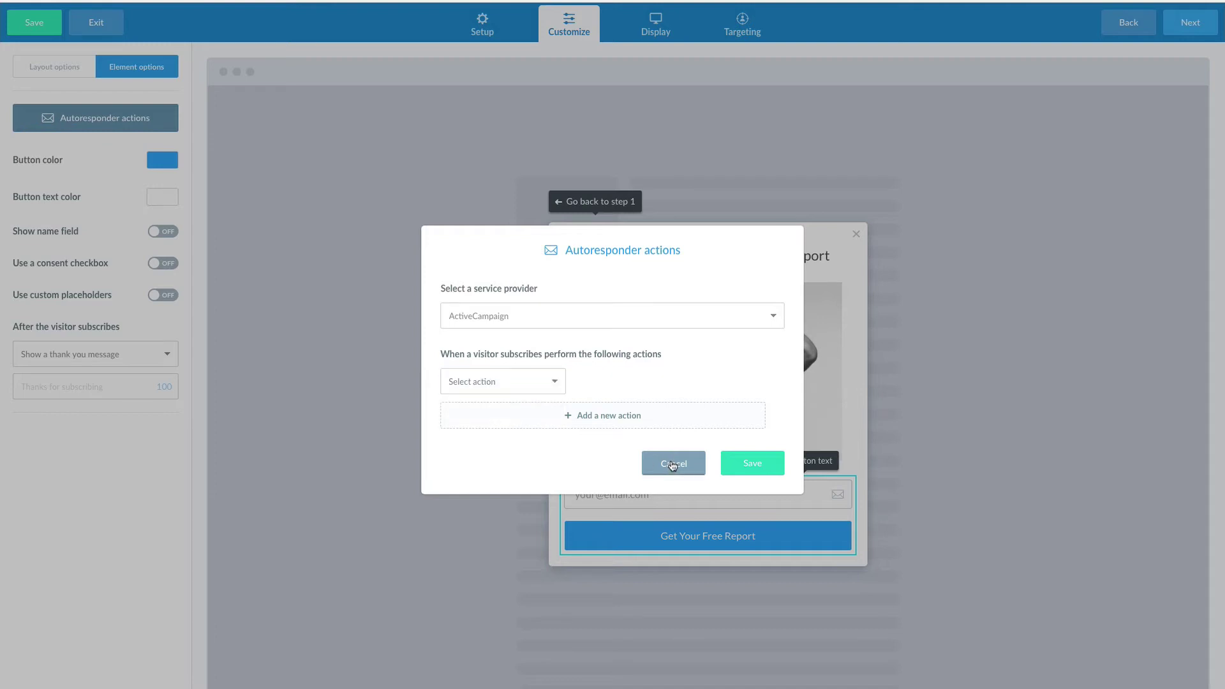
Cancel the Autoresponder actions dialog without choosing an action
{"action": "left_click", "coordinate": [672, 465]}
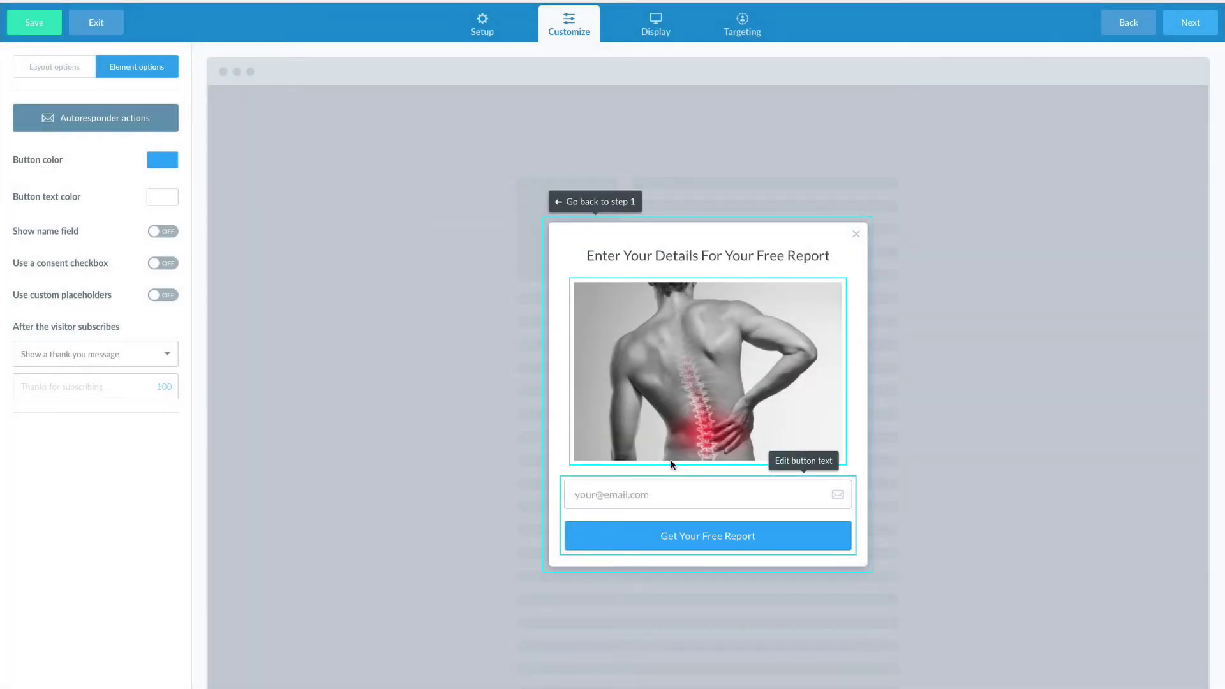